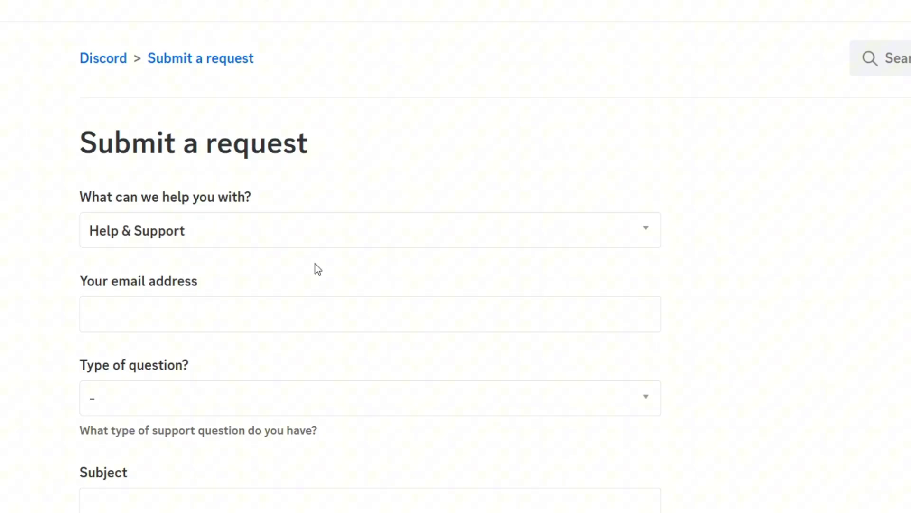
Choose the Appeals & Age Update Requests category and enter the email address.
click(301, 236)
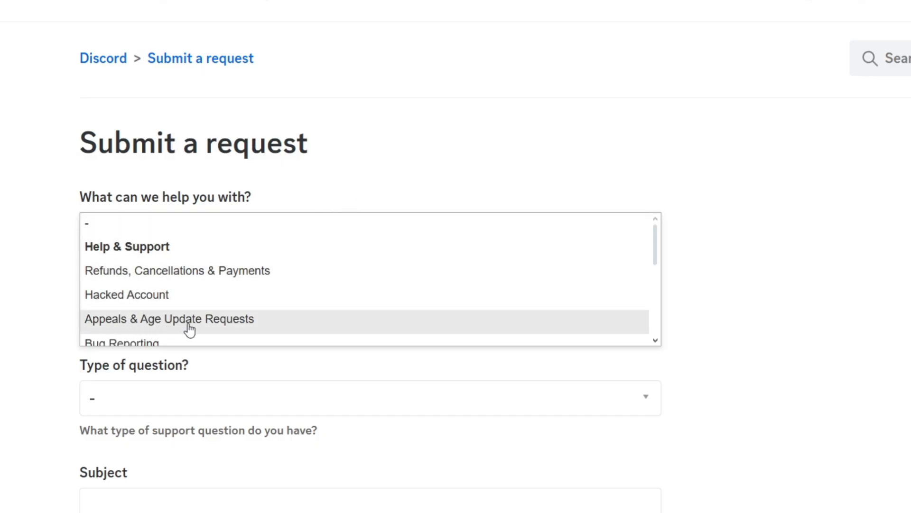
click(230, 321)
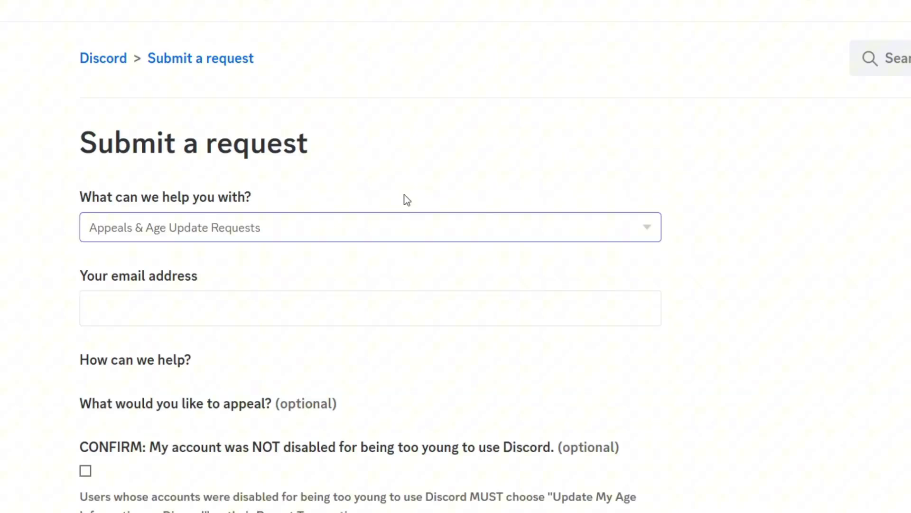
scroll(311, 284, down, 1)
click(302, 275)
text(dfdsfdsfds)
Set the help option to appealing an action taken on the account.
click(201, 380)
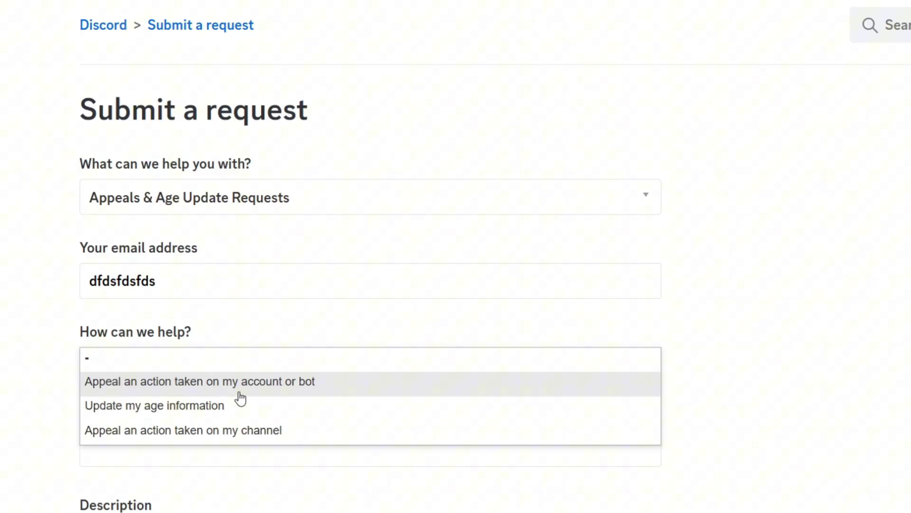
click(202, 409)
click(222, 373)
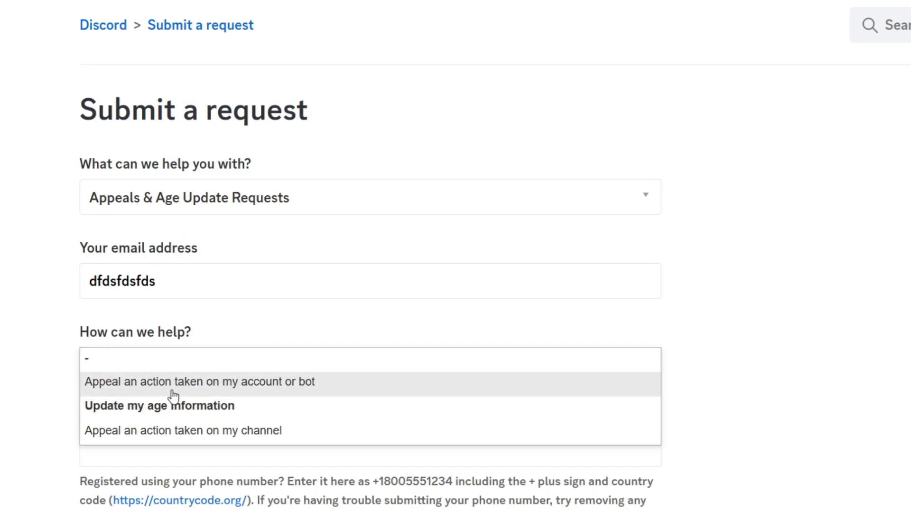
click(190, 386)
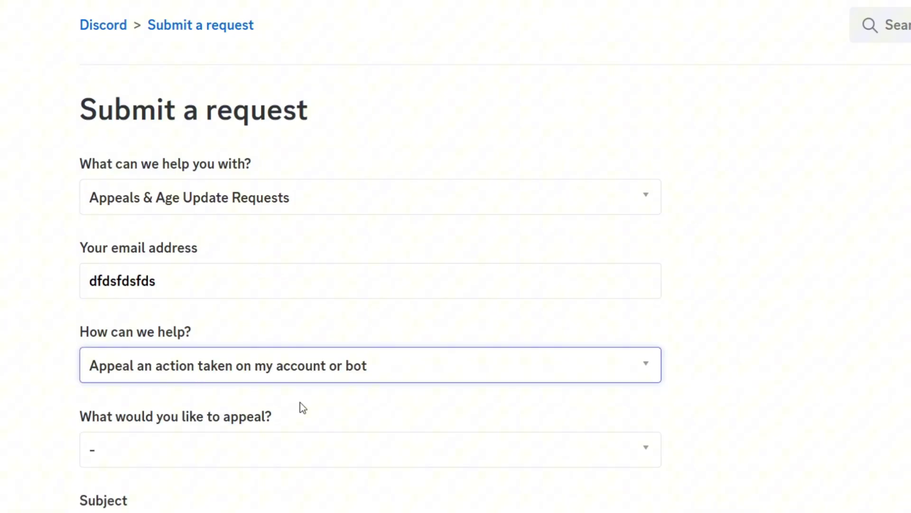
drag(307, 409, 291, 366)
click(266, 458)
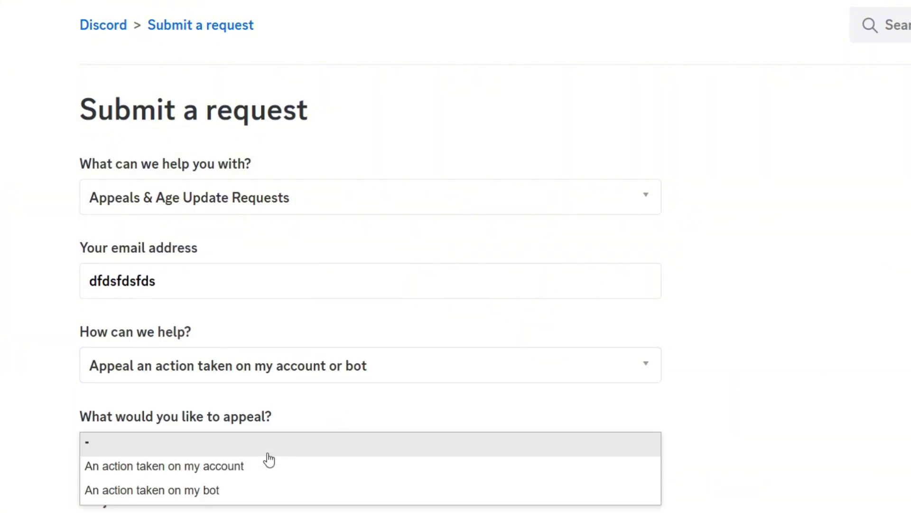
click(220, 472)
Enter the subject 'eiwrjwe' and the description 'er'.
scroll(387, 423, down, 5)
click(311, 200)
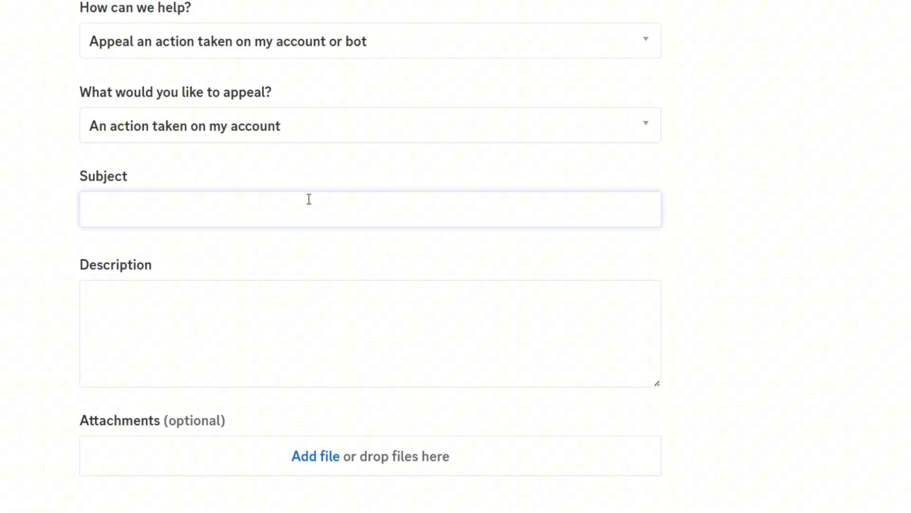
text(eiwrjwe)
click(293, 291)
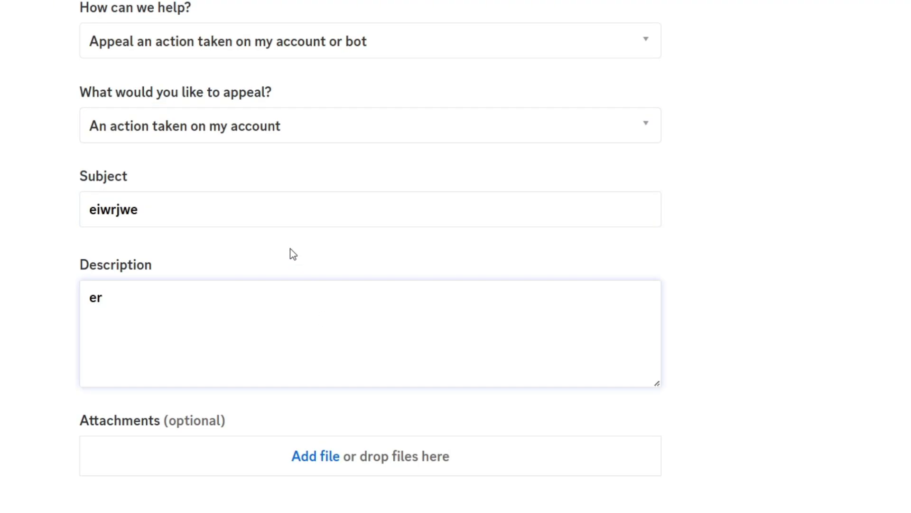
text(er)
Switch the help option to Update my age information.
click(322, 129)
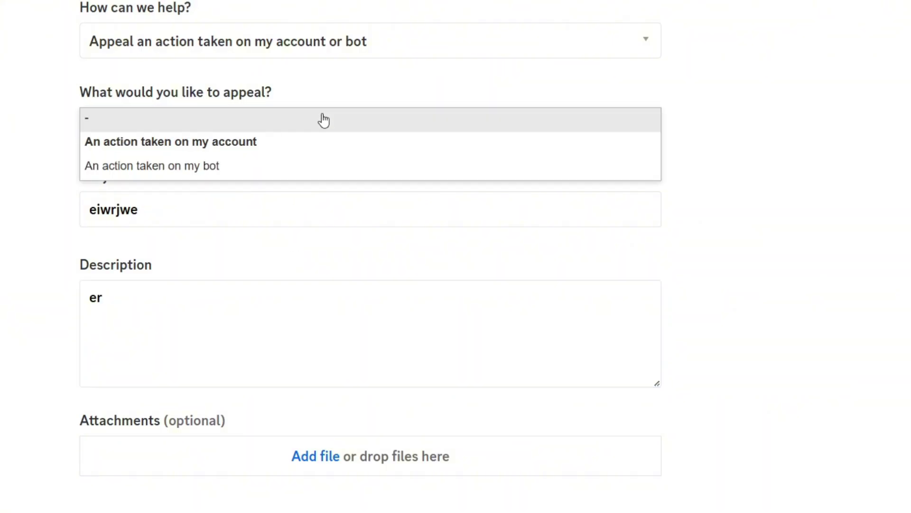
click(327, 52)
click(300, 84)
click(266, 254)
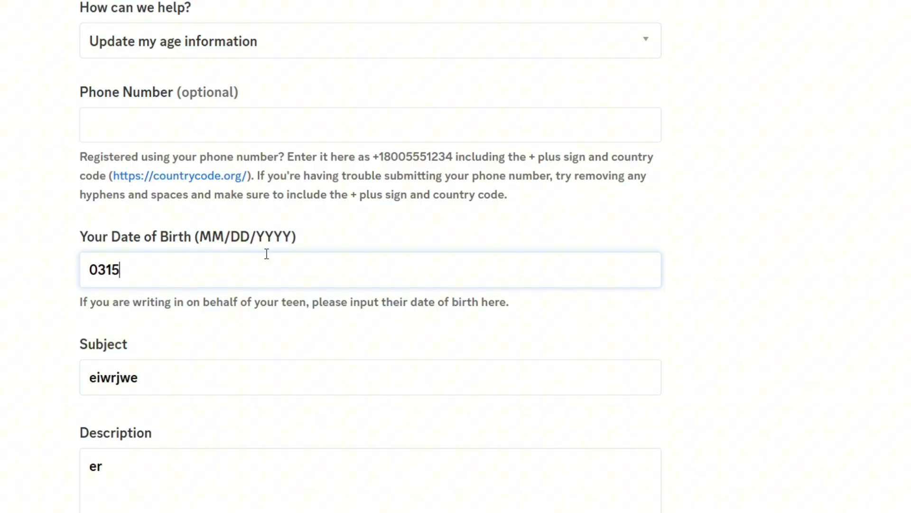
text(03/15/2005)
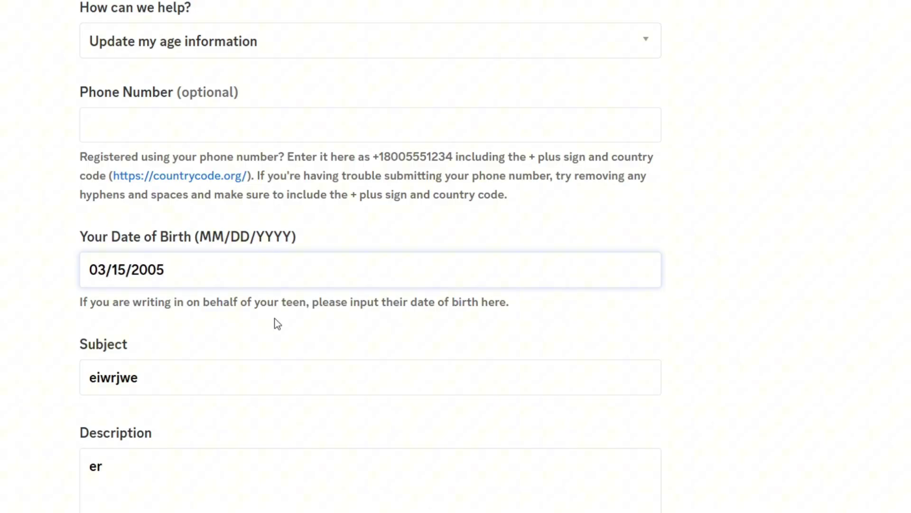
click(283, 476)
key(ctrl+a)
scroll(335, 458, down, 4)
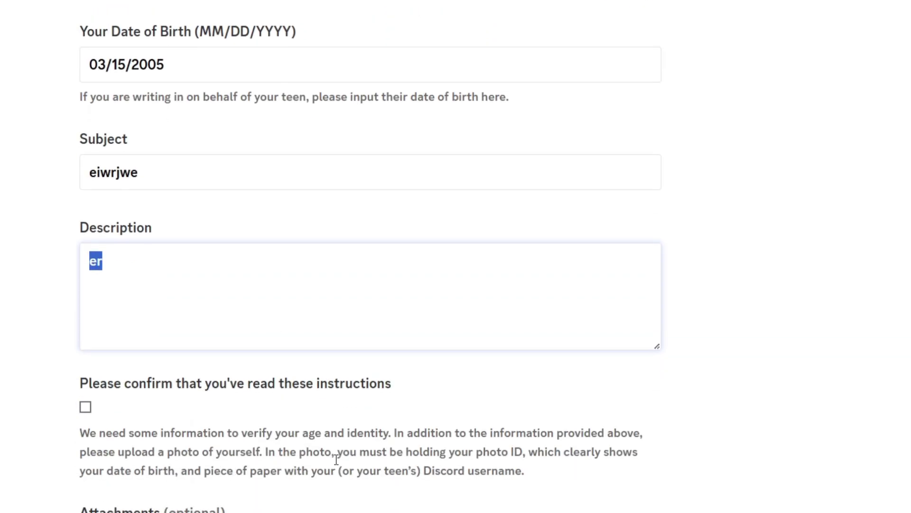
click(86, 407)
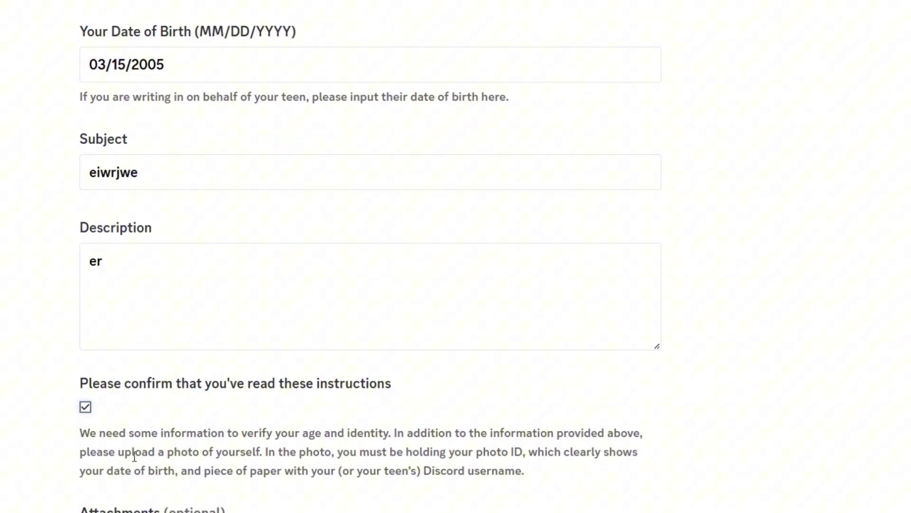
Read the verification instructions, highlighting the date-of-birth and username requirements.
drag(167, 452, 517, 453)
double_click(590, 453)
drag(590, 454, 146, 479)
click(249, 488)
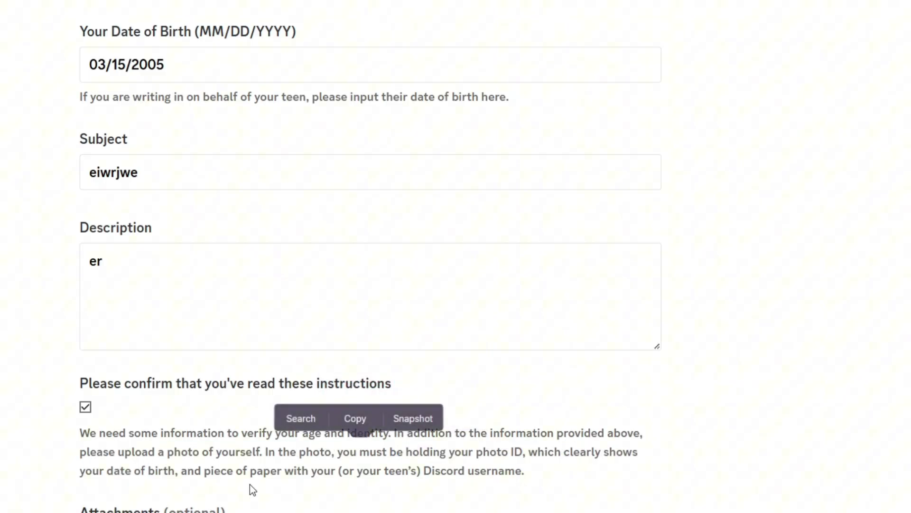
drag(310, 471, 228, 509)
click(466, 474)
double_click(511, 471)
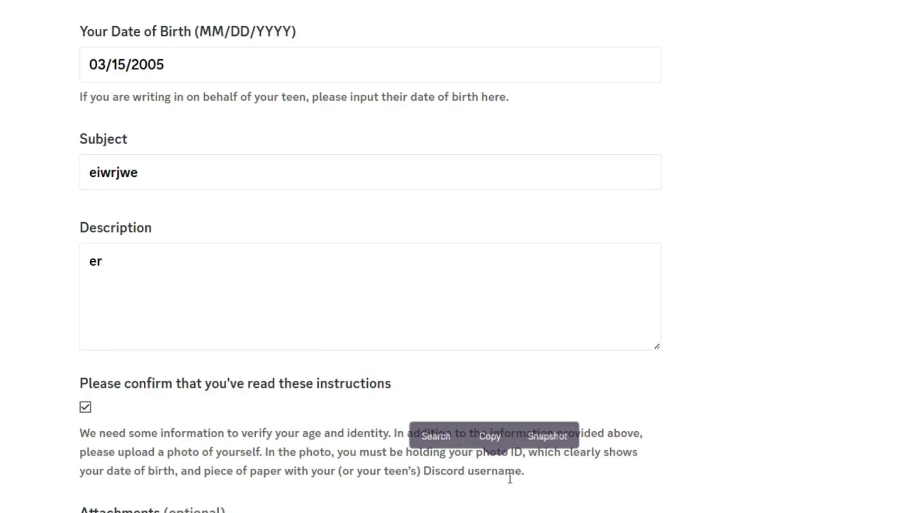
click(510, 474)
scroll(509, 480, down, 1)
scroll(499, 465, up, 5)
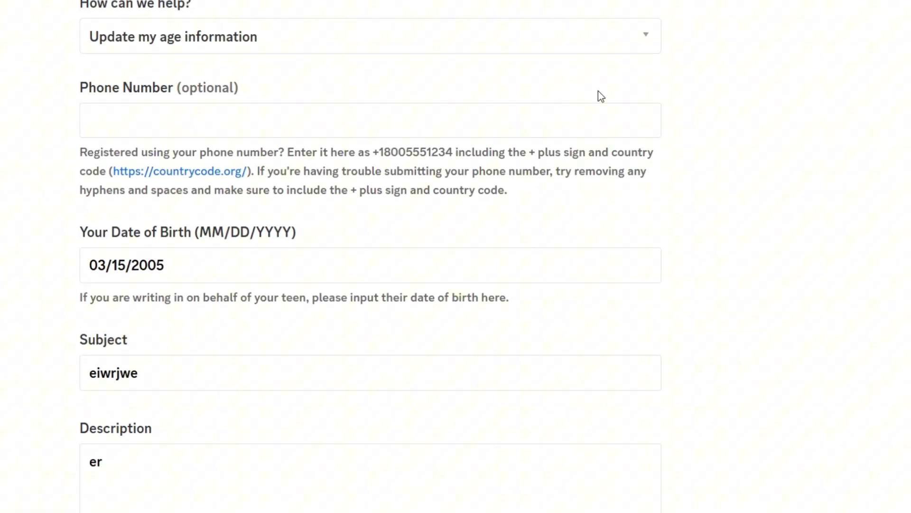
scroll(600, 96, up, 7)
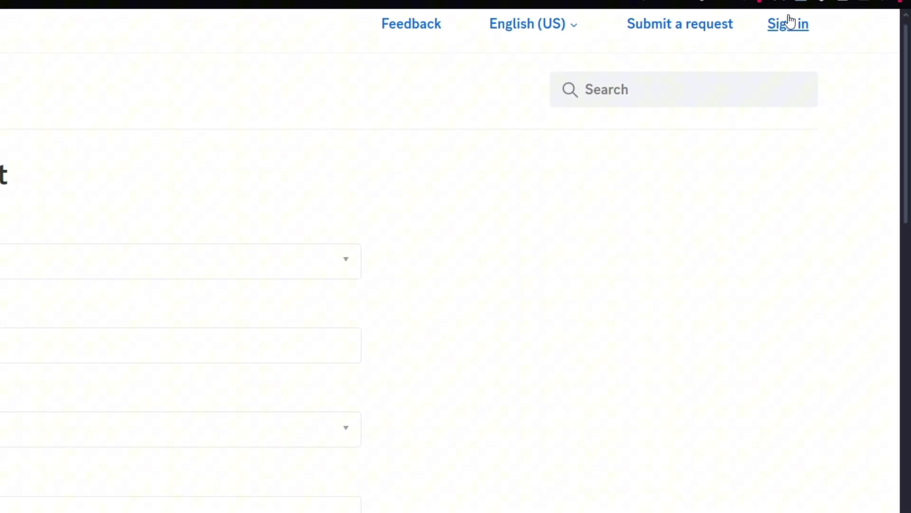
Go to the Discord Support sign-in page and bring up the Get a password form.
click(788, 17)
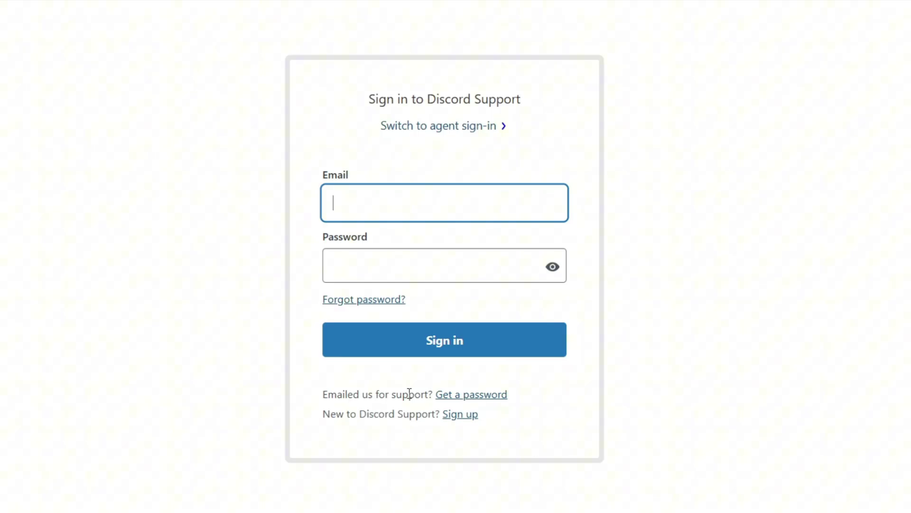
click(470, 395)
drag(355, 264, 302, 256)
click(298, 253)
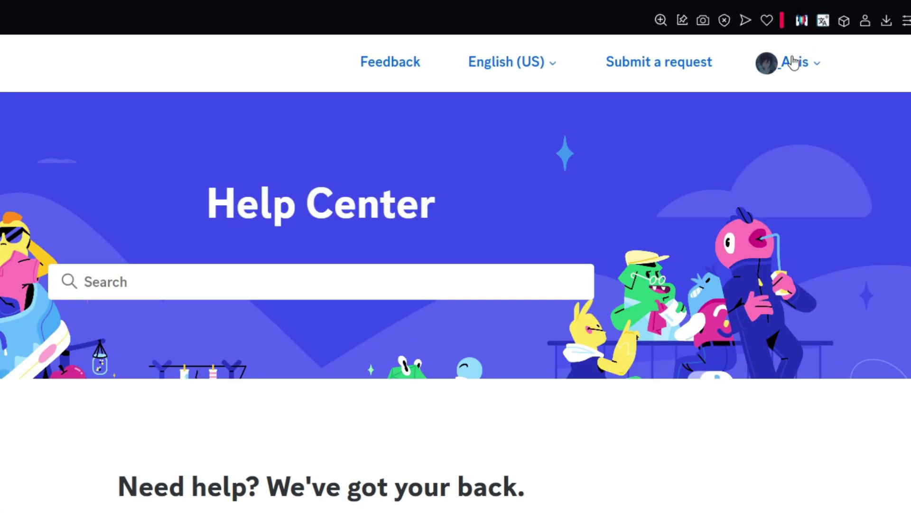
Open My requests and scroll to the solved tickets such as Badges and Card Declined.
scroll(797, 62, down, 10)
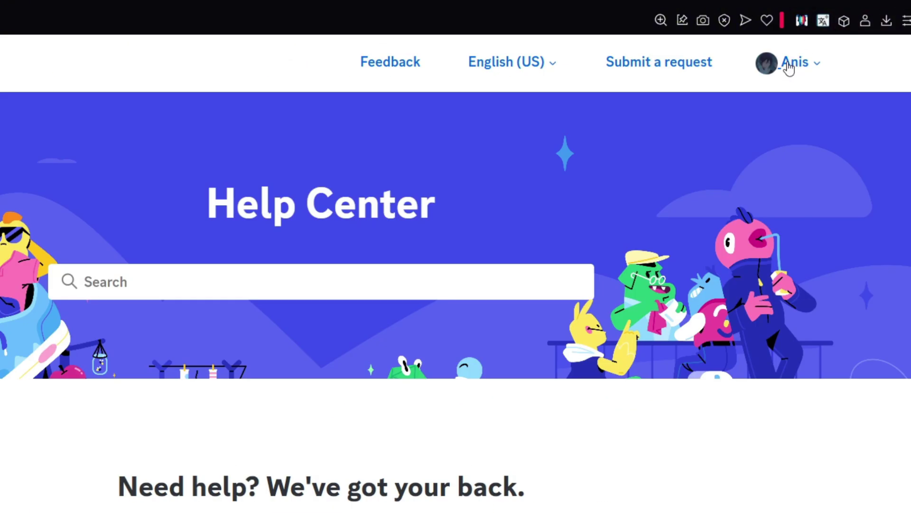
right_click(786, 62)
click(806, 65)
scroll(565, 456, down, 15)
drag(283, 90, 243, 95)
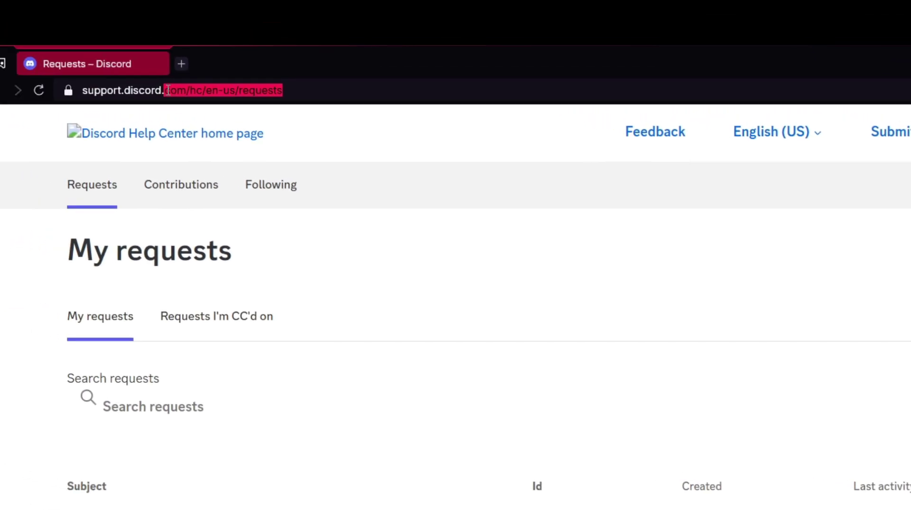
click(299, 224)
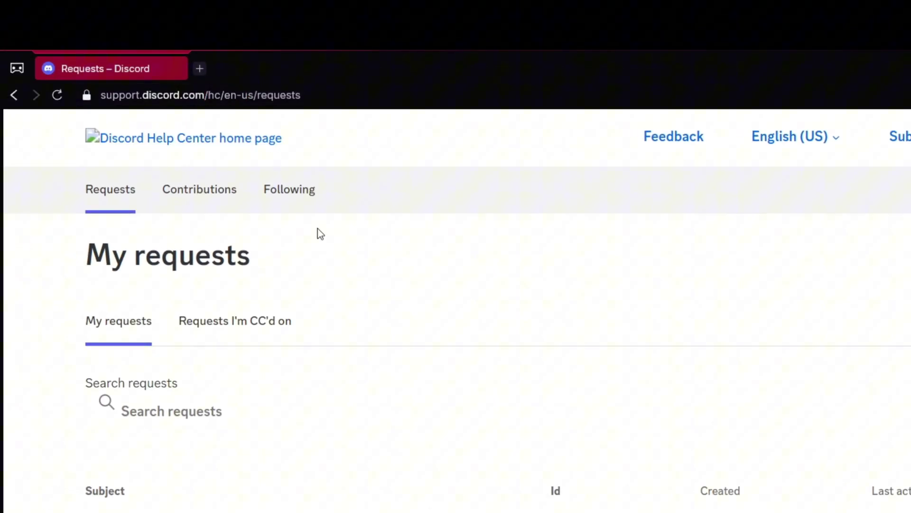
scroll(299, 224, down, 1)
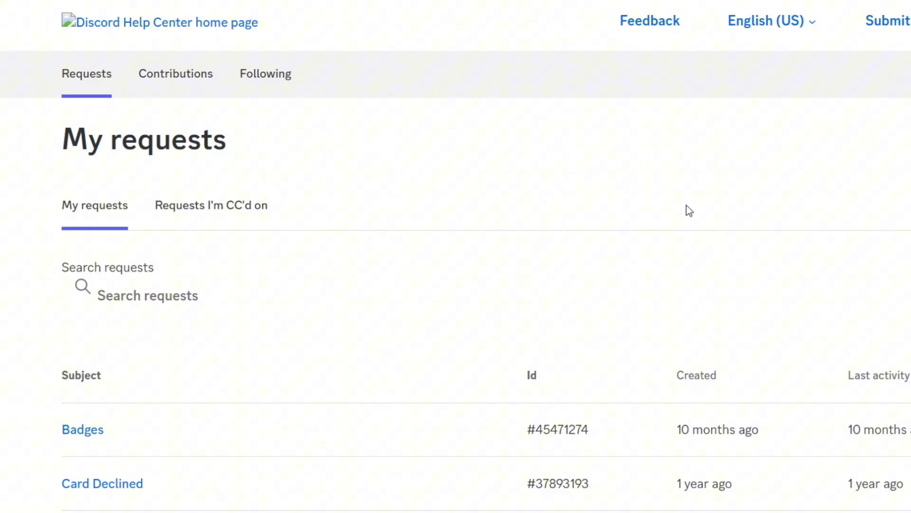
scroll(694, 349, down, 10)
scroll(667, 257, up, 10)
scroll(832, 403, down, 4)
double_click(897, 232)
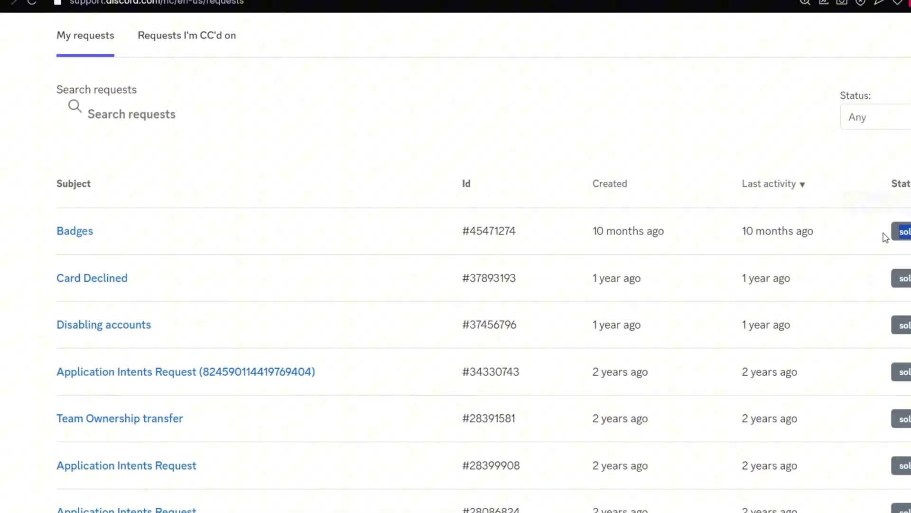
click(879, 232)
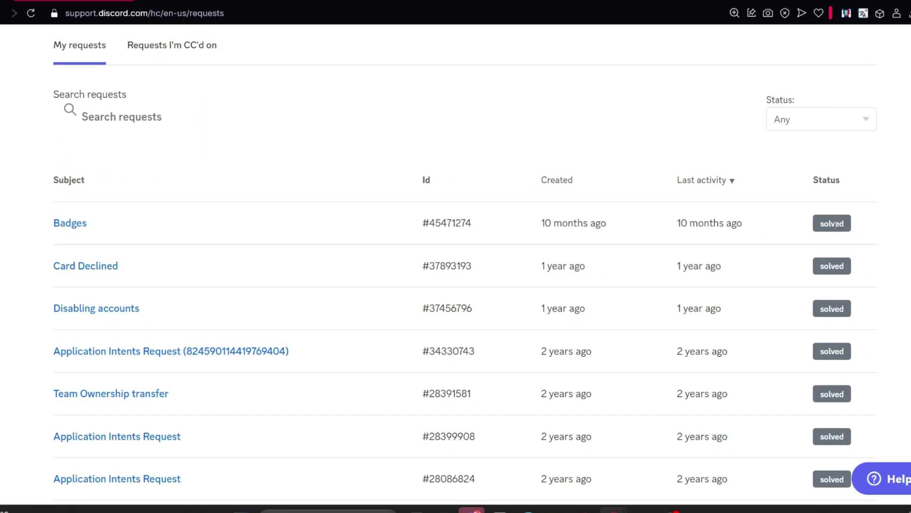
Open the Badges request and scroll through its conversation.
double_click(818, 232)
click(792, 219)
click(82, 227)
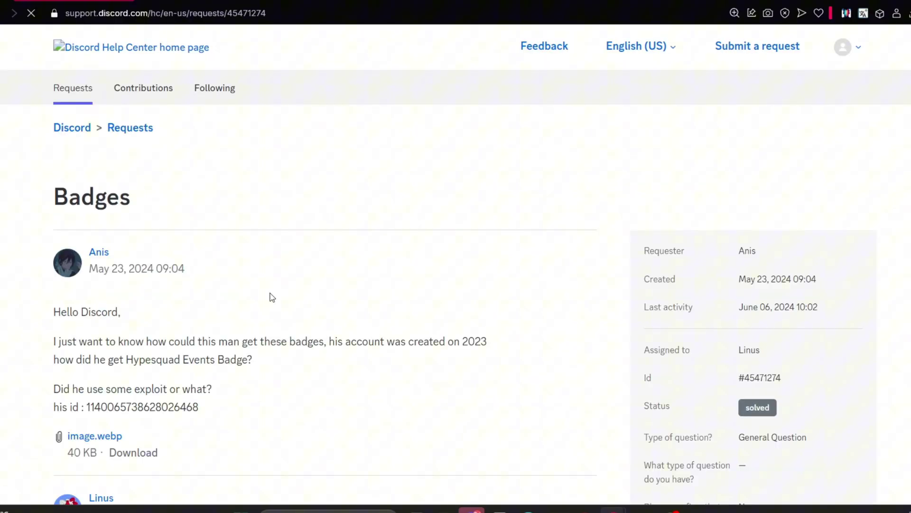
scroll(284, 294, down, 15)
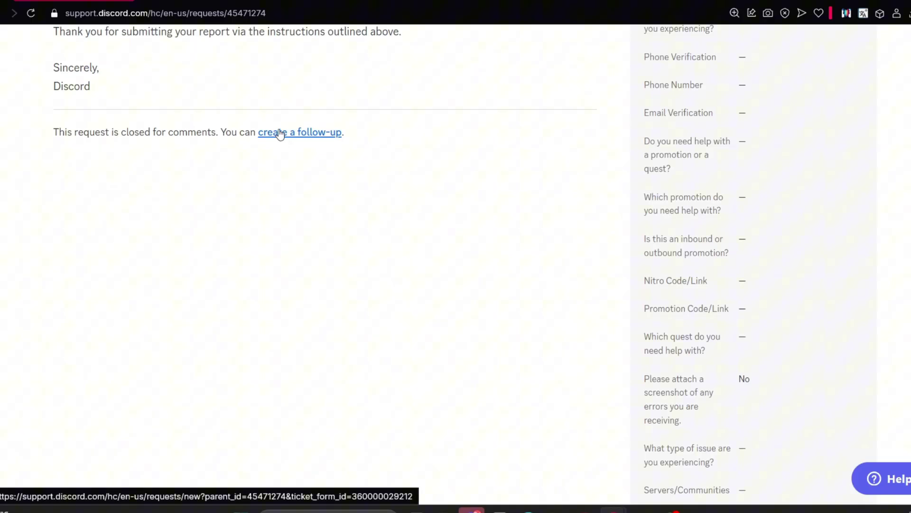
scroll(236, 224, up, 5)
scroll(236, 224, up, 10)
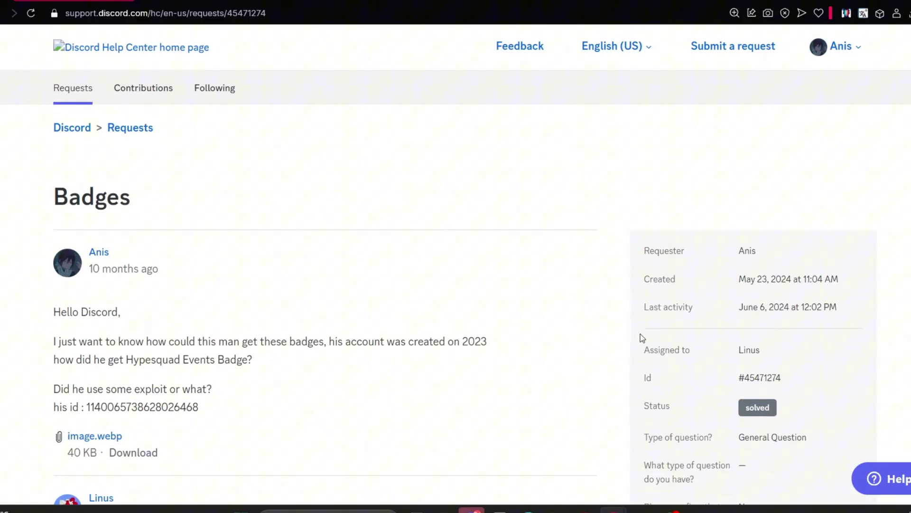
scroll(762, 407, down, 3)
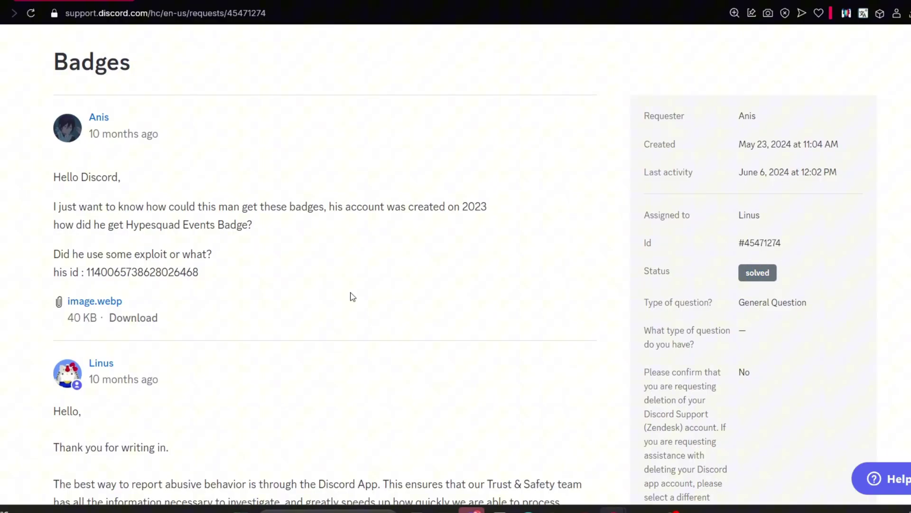
scroll(341, 298, down, 1)
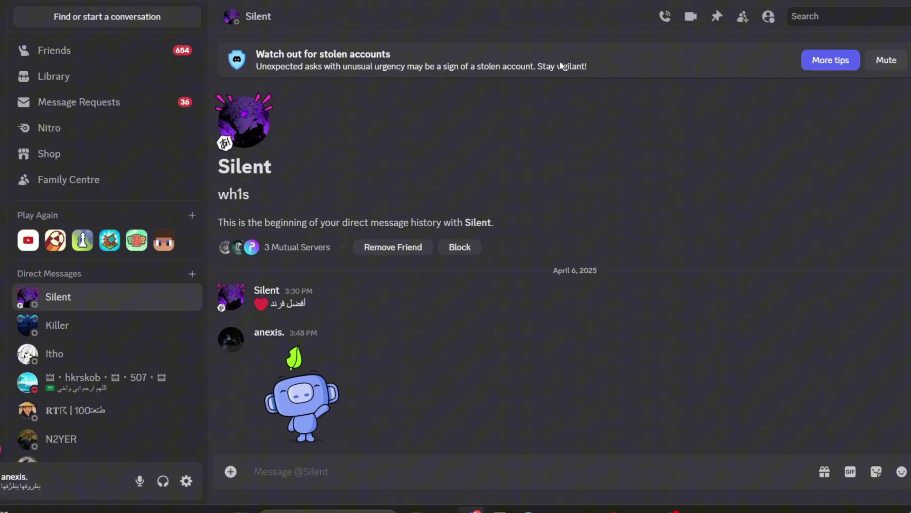
Show the common-scam Safety Tips via More tips on the stolen-accounts banner.
click(825, 61)
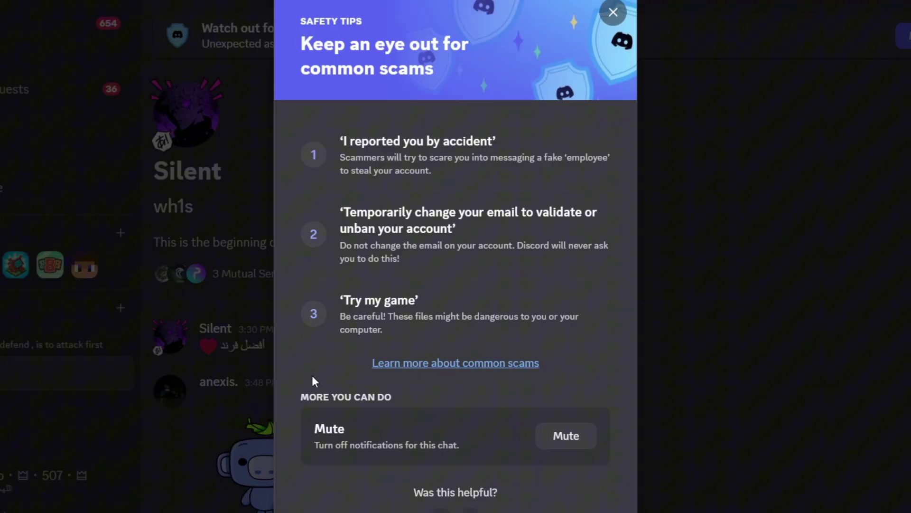
click(456, 365)
scroll(615, 460, down, 9)
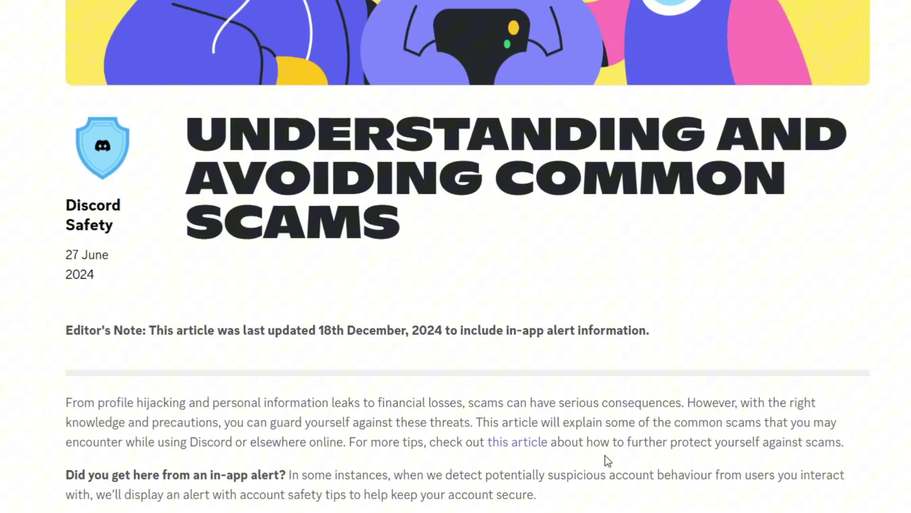
scroll(608, 460, down, 20)
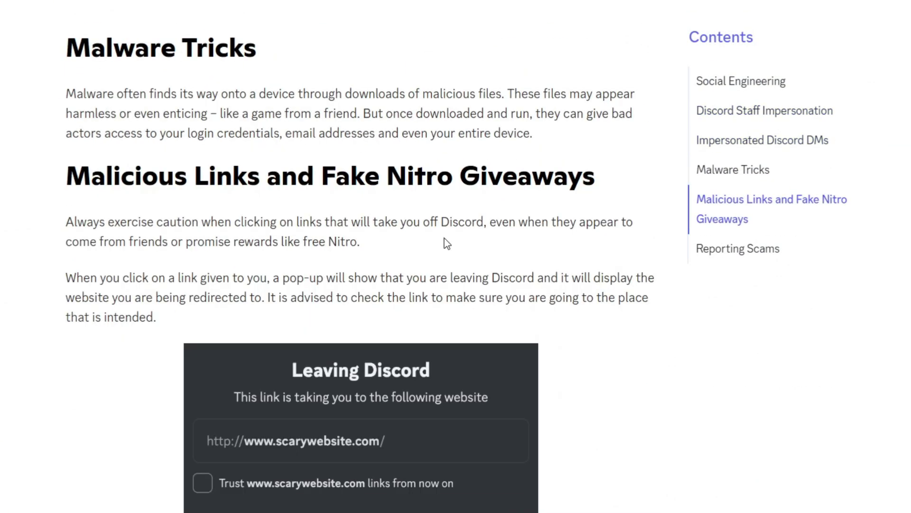
scroll(437, 208, down, 14)
scroll(340, 162, up, 20)
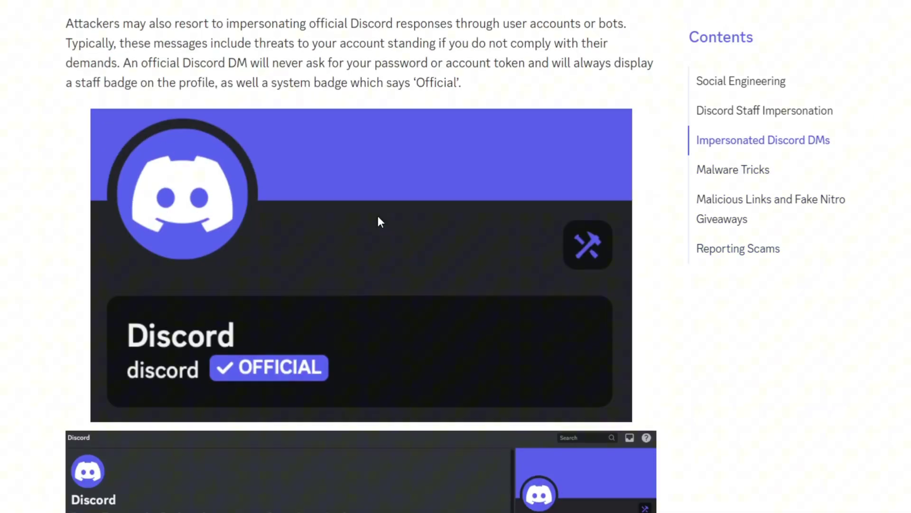
scroll(379, 221, up, 14)
scroll(378, 195, down, 1)
drag(302, 217, 359, 243)
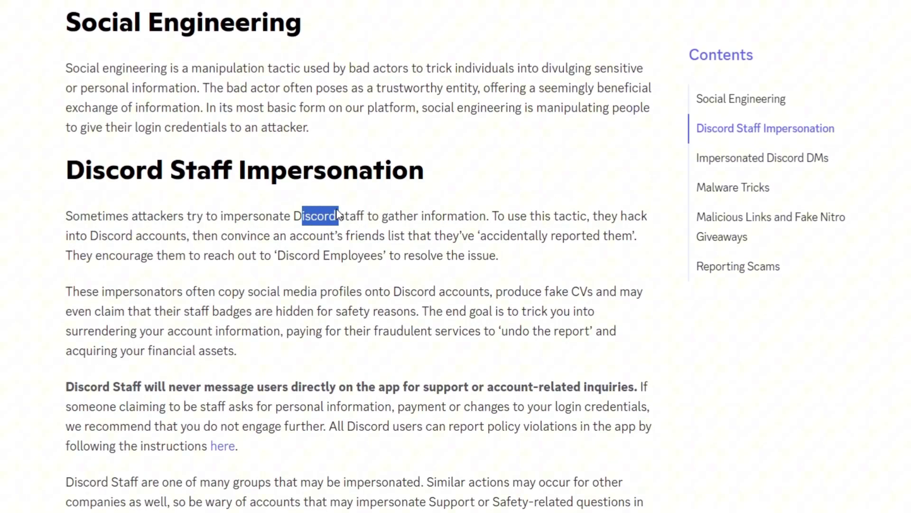
click(373, 218)
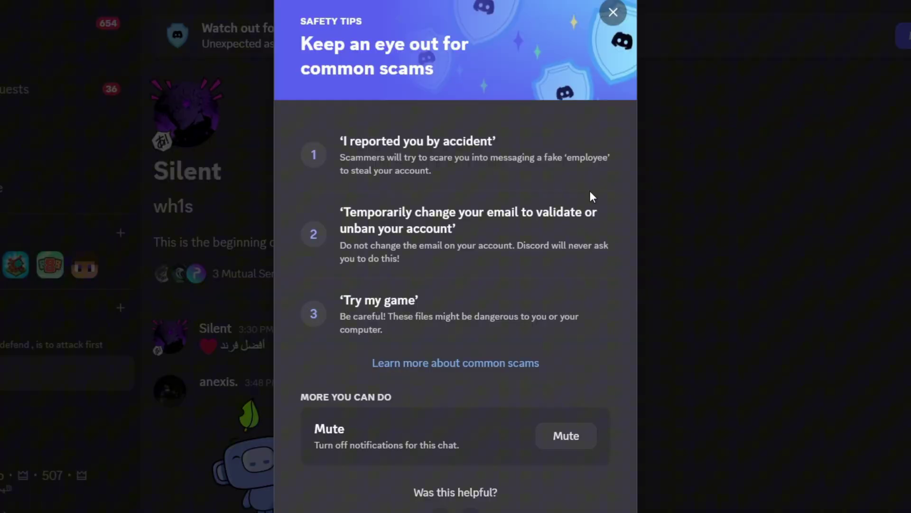